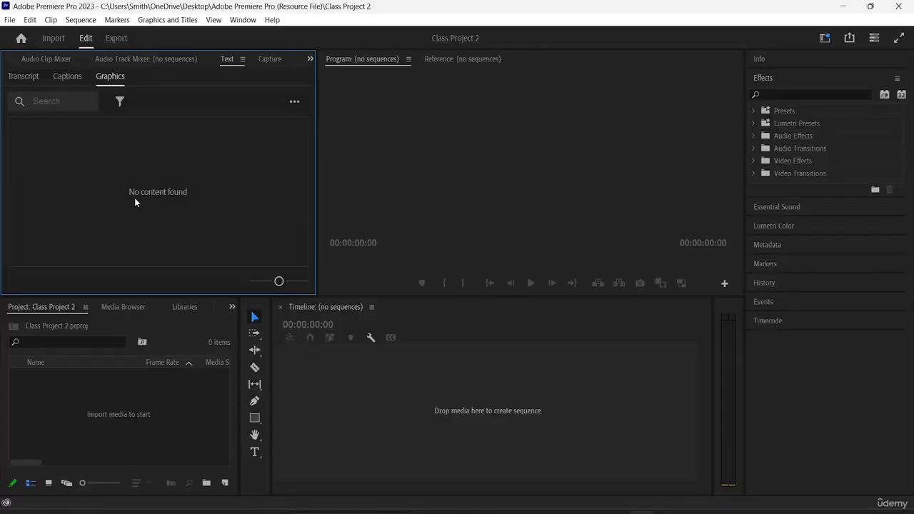
double_click(129, 396)
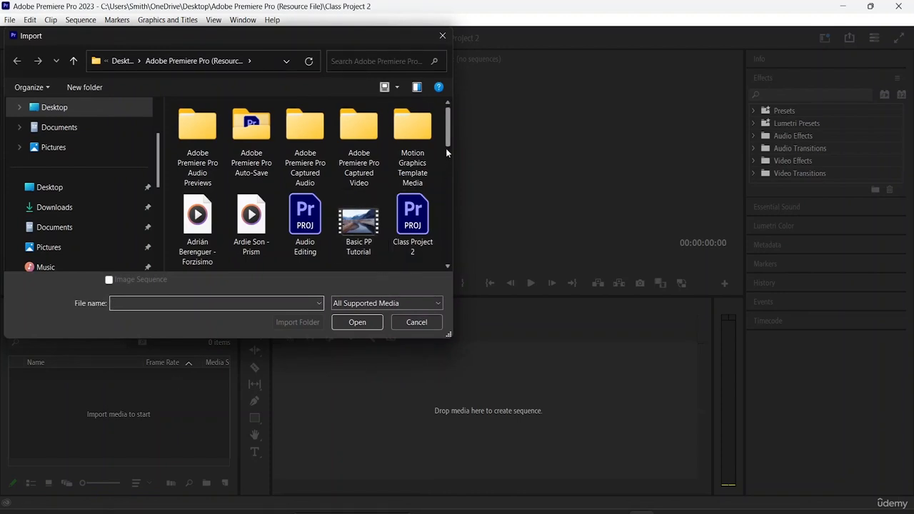
drag(448, 144, 455, 188)
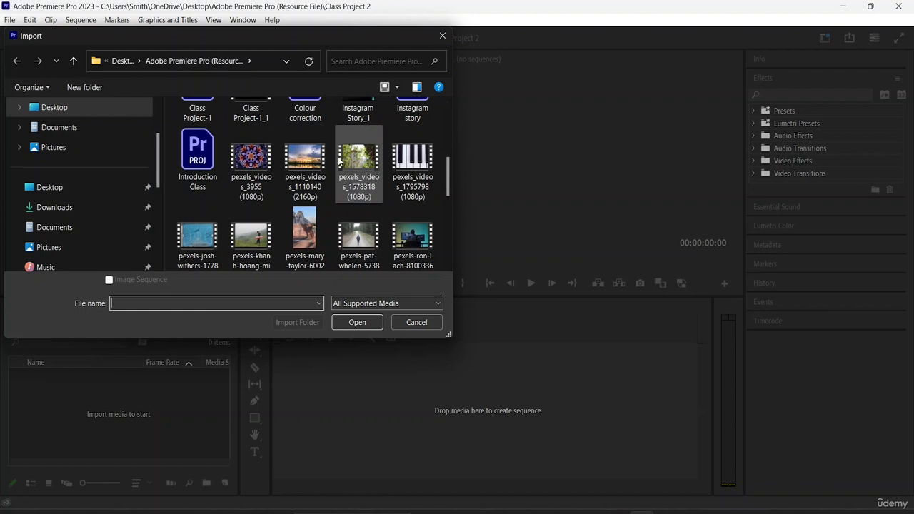
click(358, 158)
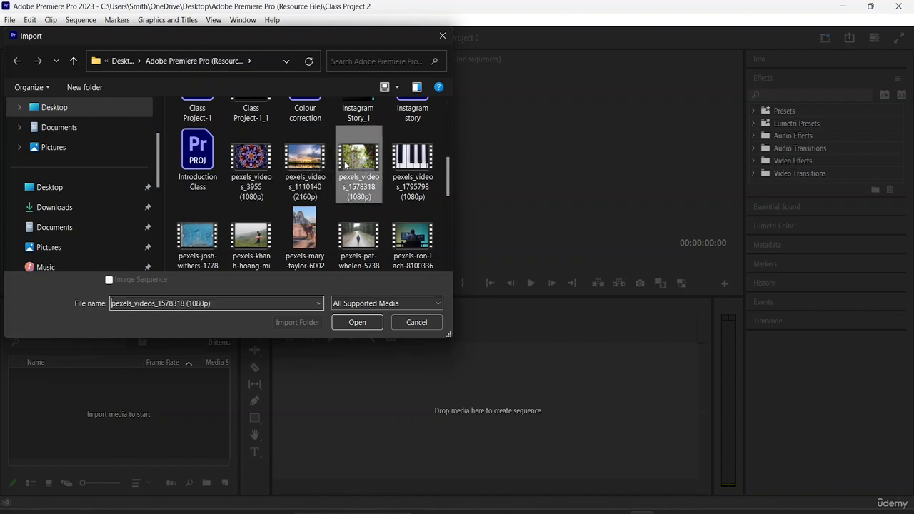
click(353, 321)
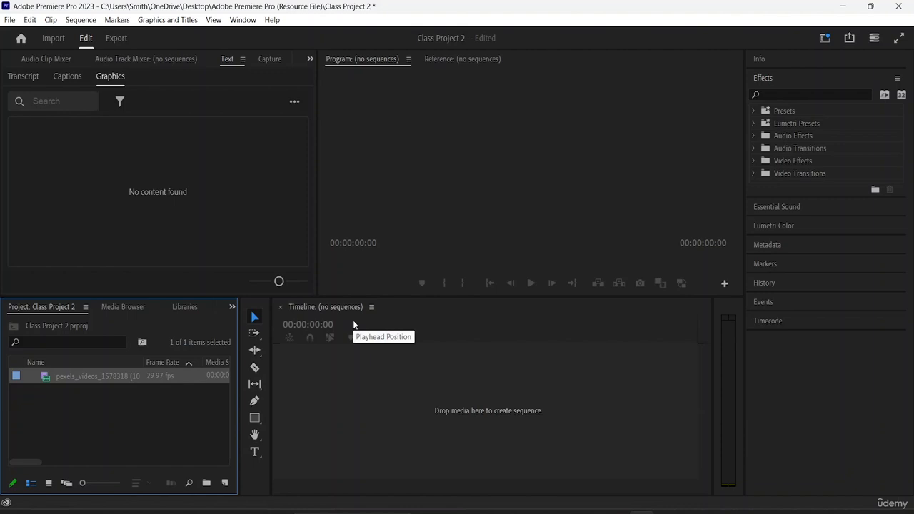
mouse_move(148, 378)
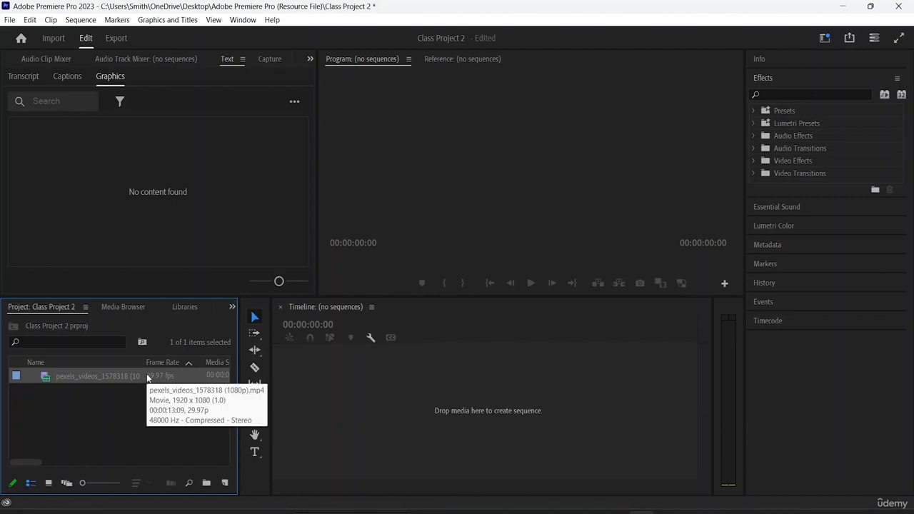
double_click(148, 378)
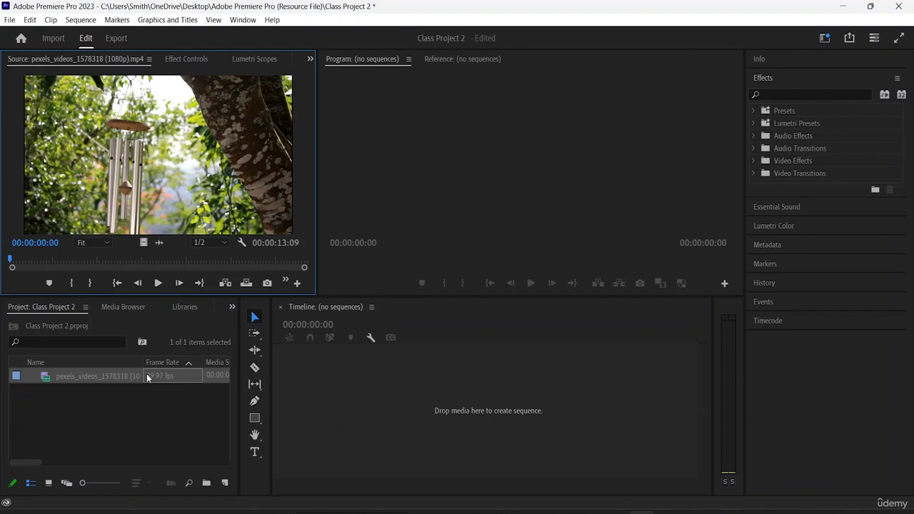
right_click(148, 378)
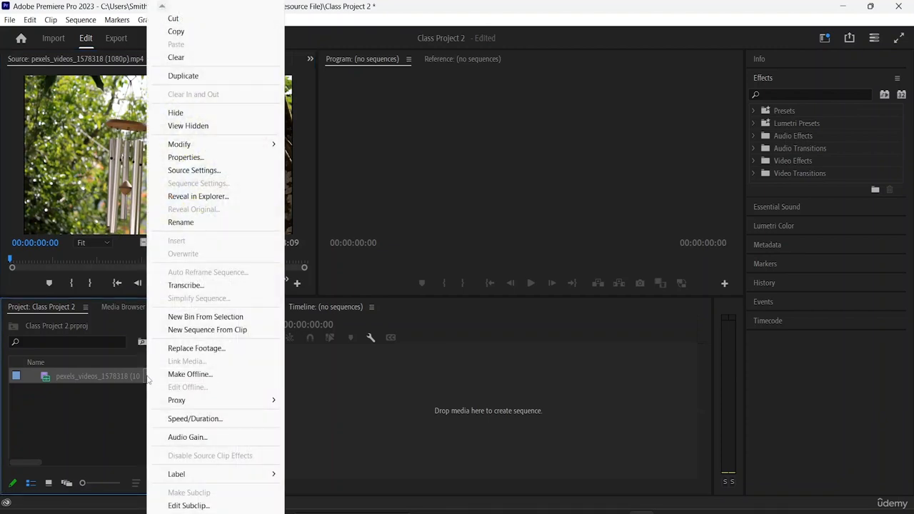
click(139, 397)
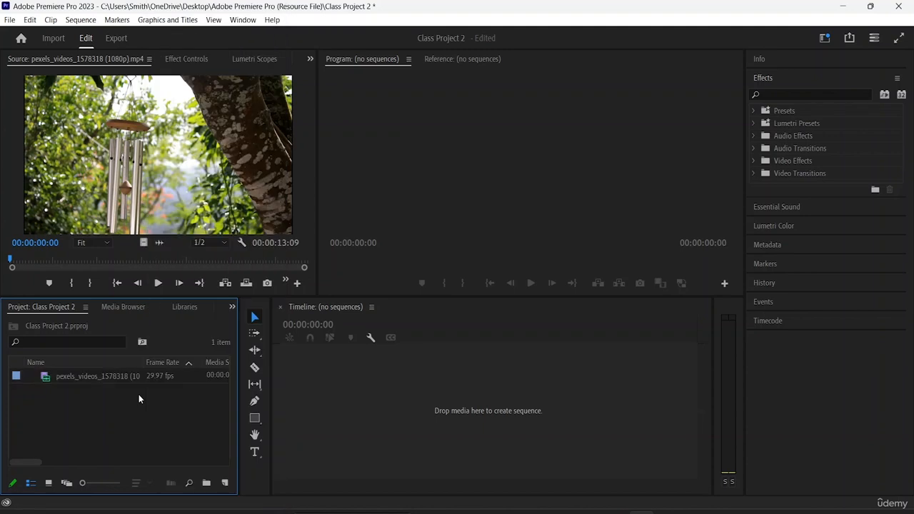
- Create a new sequence with the DSLR 1080p25 preset and name it Class Project-2
key(ctrl+n)
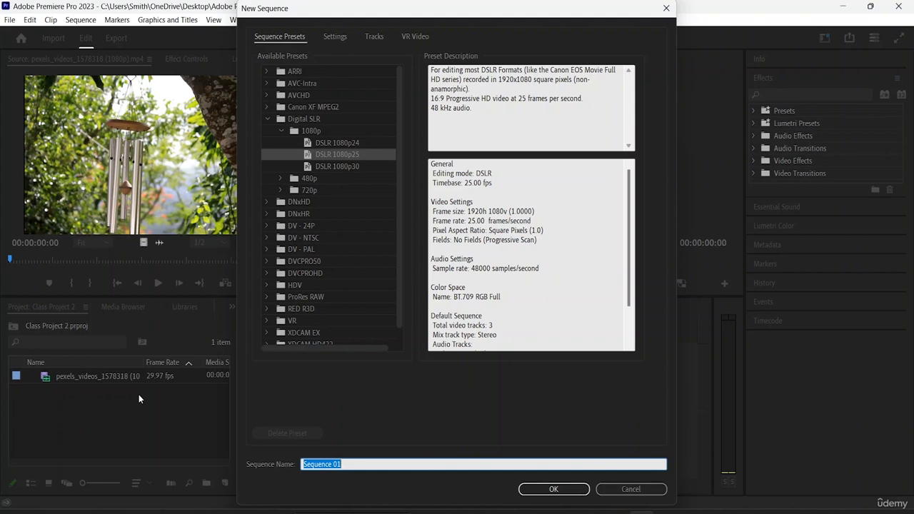
key(BackSpace)
text(Class Project-3)
key(BackSpace)
text(2)
click(553, 490)
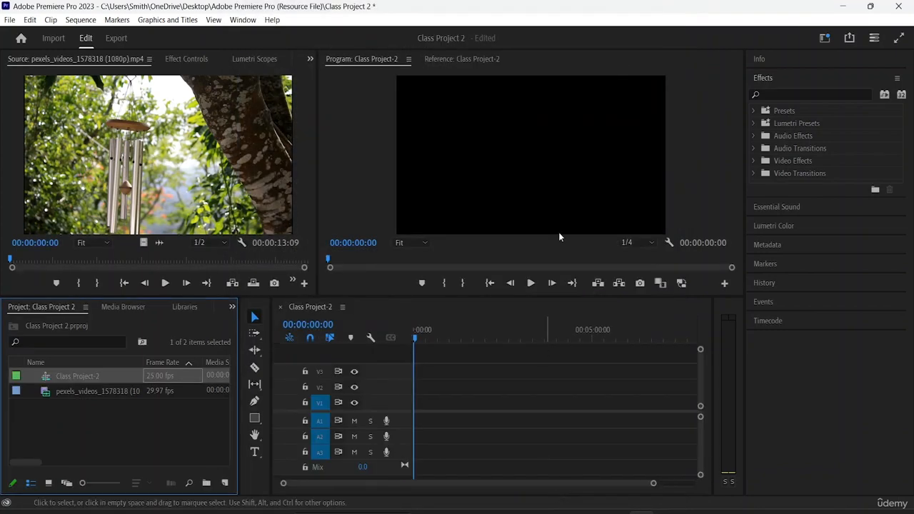
- Place the imported wind chime clip at the start of track V1, changing the sequence settings to match the clip
click(84, 394)
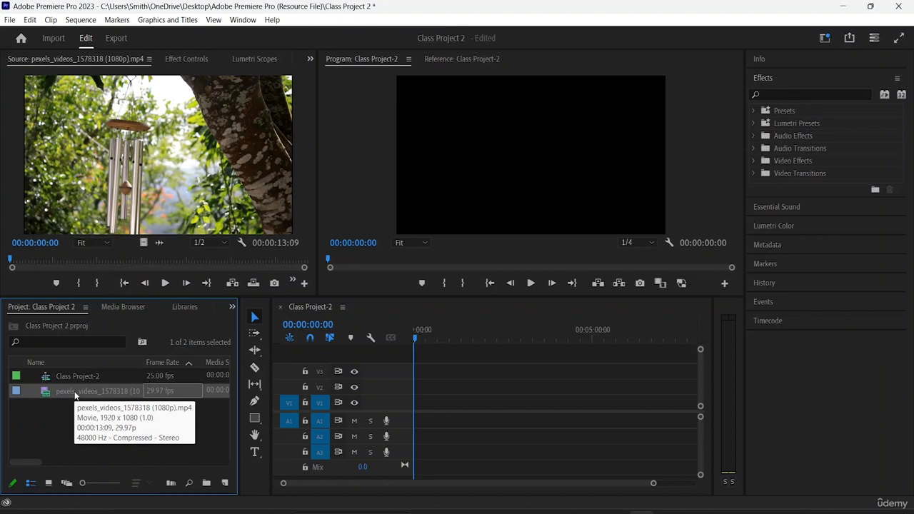
click(49, 410)
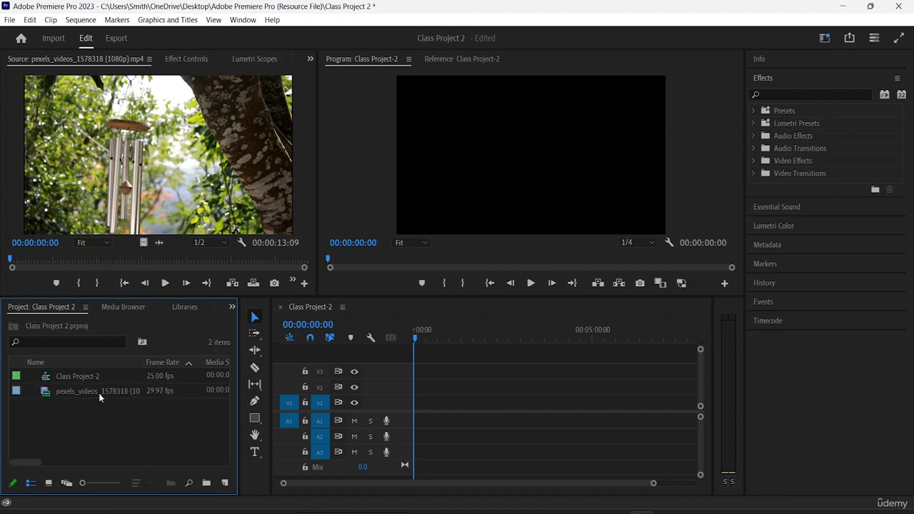
click(98, 393)
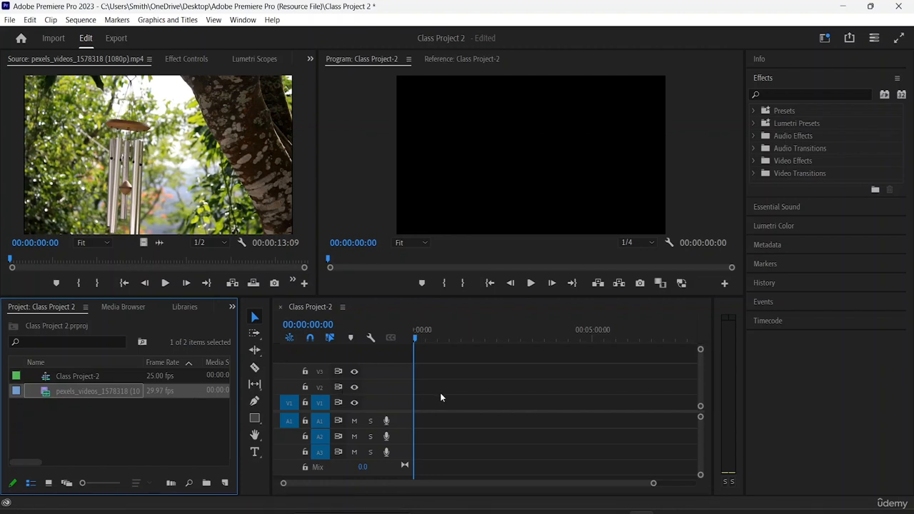
click(147, 436)
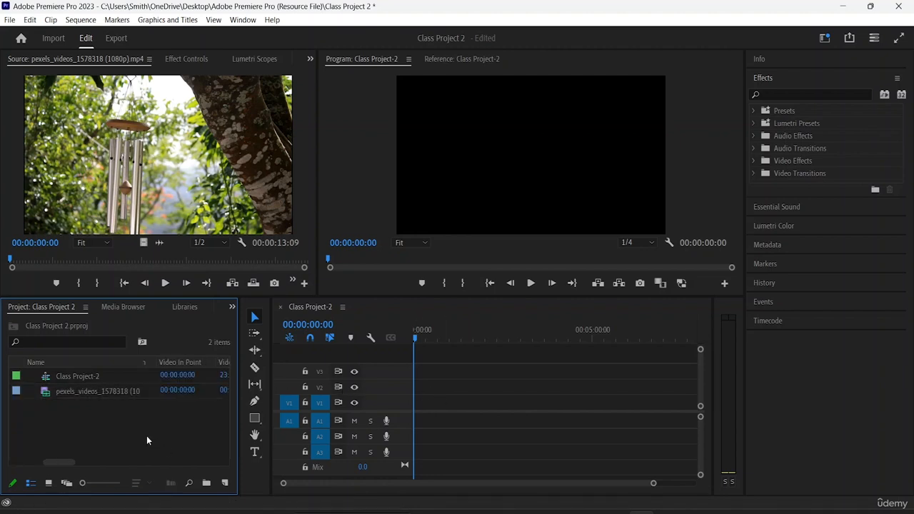
click(125, 392)
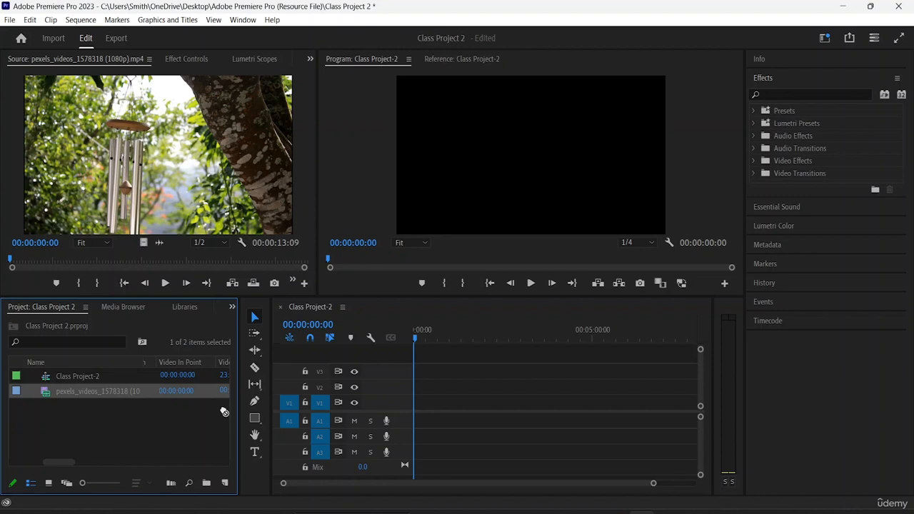
drag(223, 412, 418, 405)
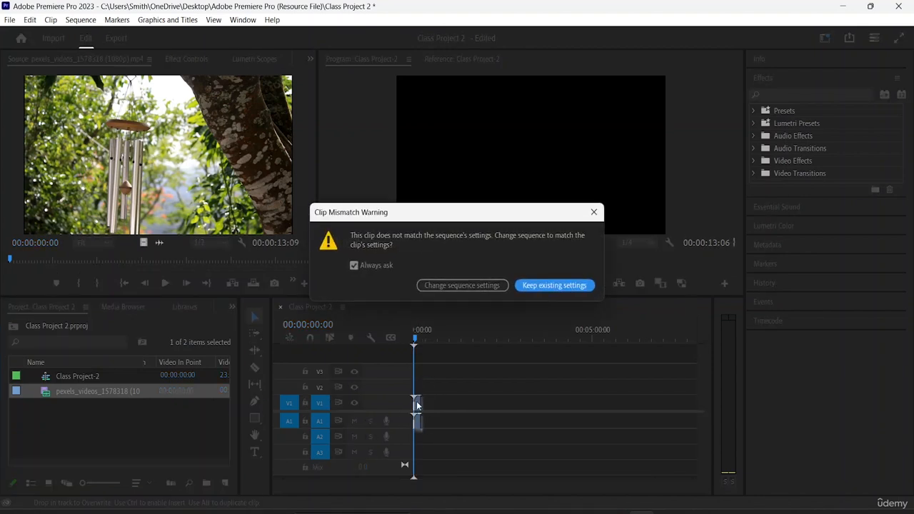
click(490, 286)
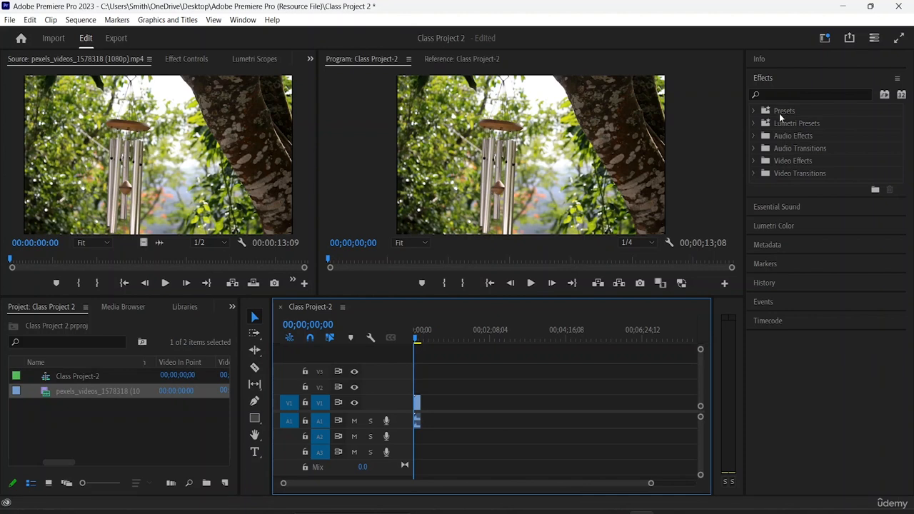
- Apply the automatic Basic Correction of Lumetri Color to the wind chime clip
click(309, 60)
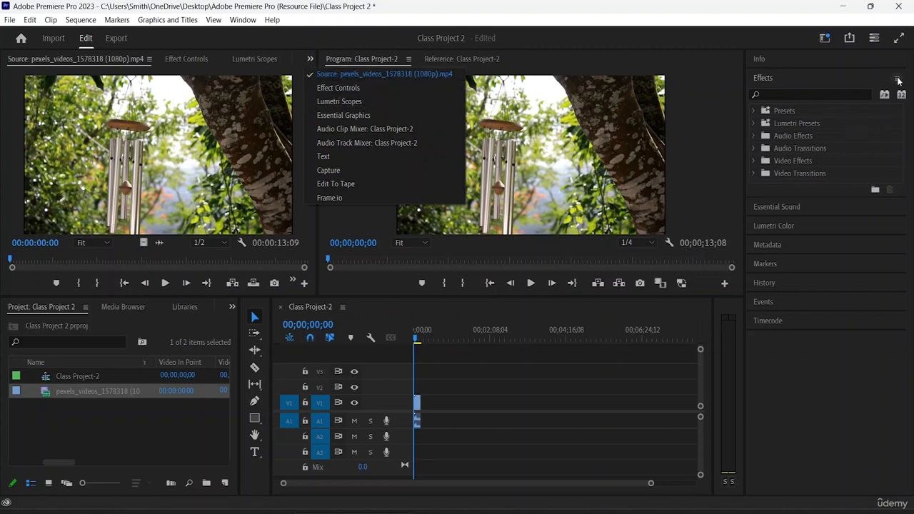
click(768, 228)
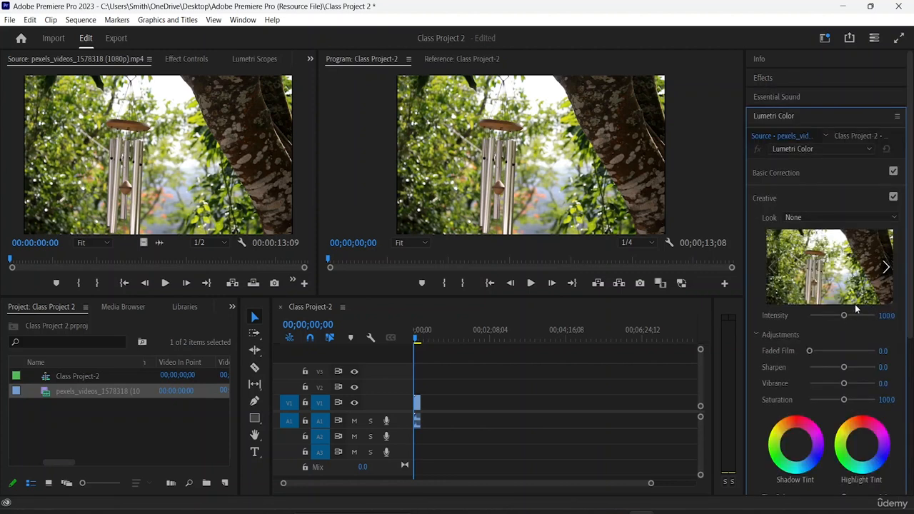
click(780, 175)
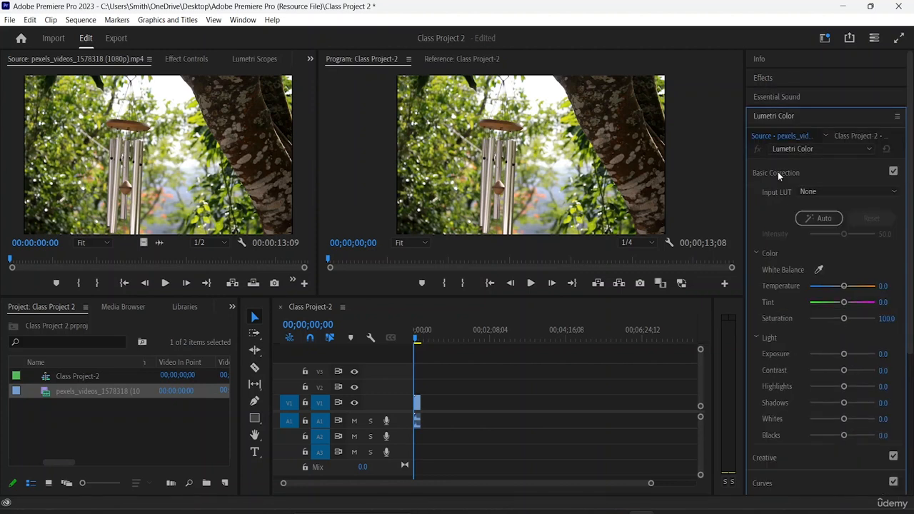
click(825, 218)
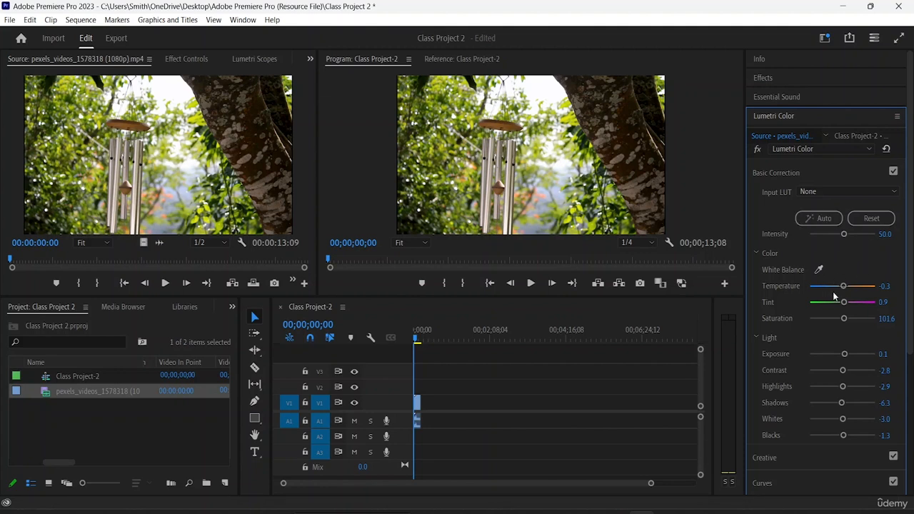
- Set the clip's Basic Correction to temperature 33.3, tint 6.3, exposure -0.1, contrast 13.5, highlights -11.7, shadows 6.3, whites -6.3 and blacks 9.9
drag(844, 288, 834, 290)
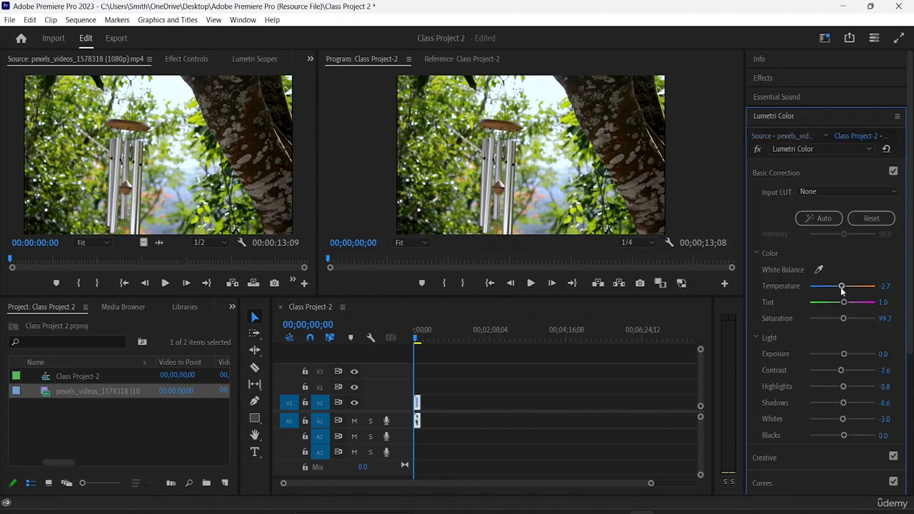
drag(843, 288, 812, 291)
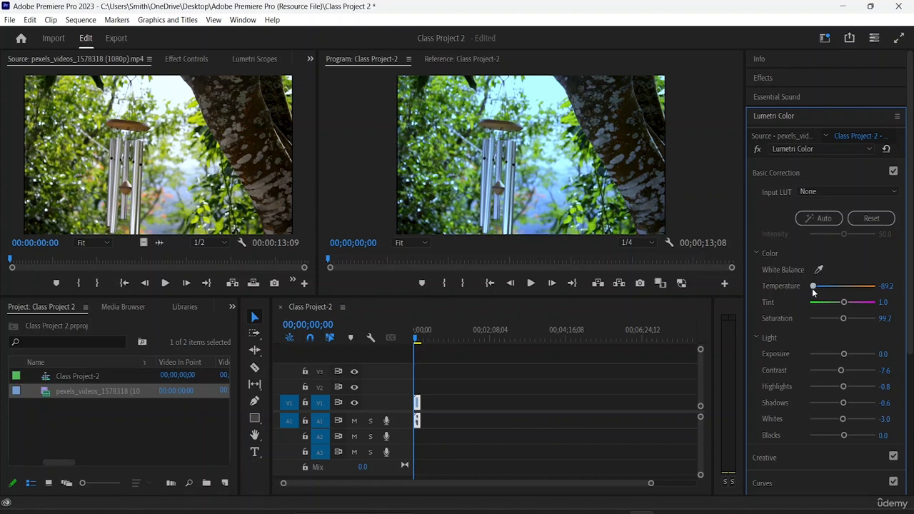
drag(813, 286, 853, 286)
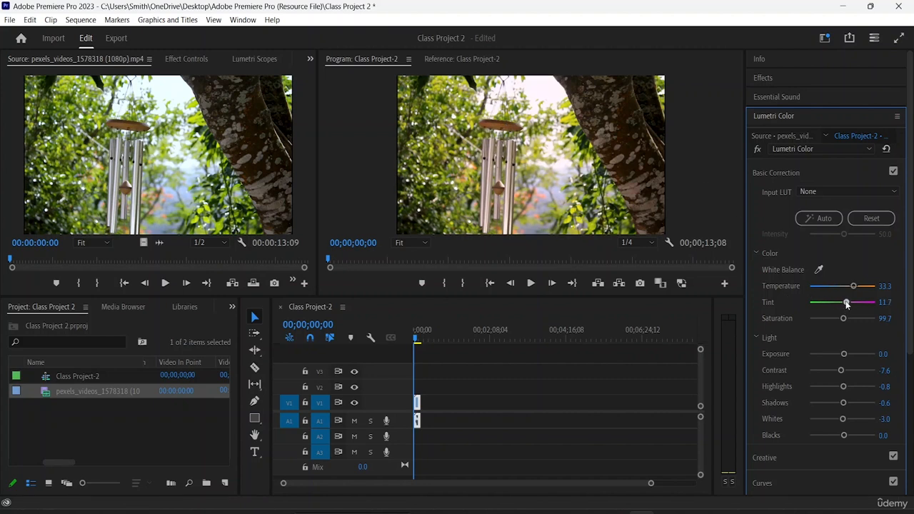
mouse_move(845, 302)
mouse_down()
mouse_move(851, 305)
mouse_move(845, 302)
mouse_up()
drag(843, 356, 846, 437)
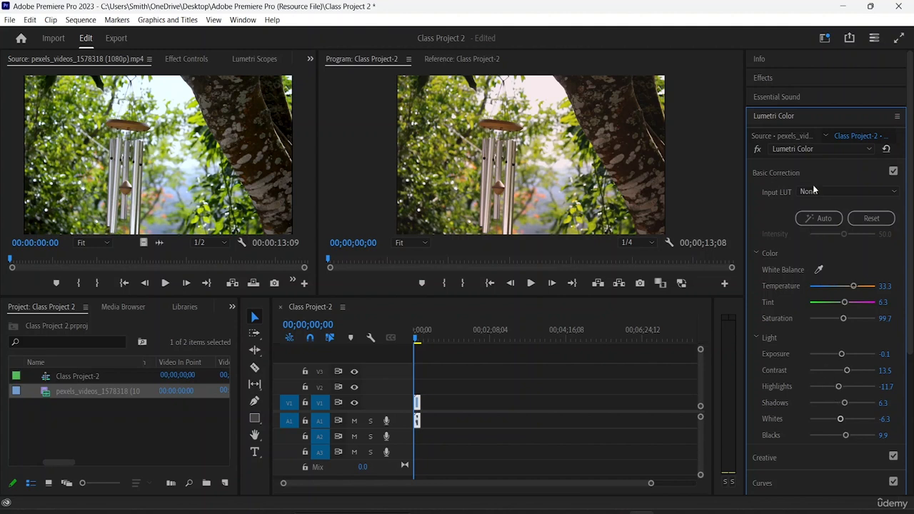
- Set the Creative adjustments to intensity 117.1, faded film 20.7, sharpen -2.7, vibrance 18.9 and saturation 90.1, and play back the graded clip briefly
click(794, 169)
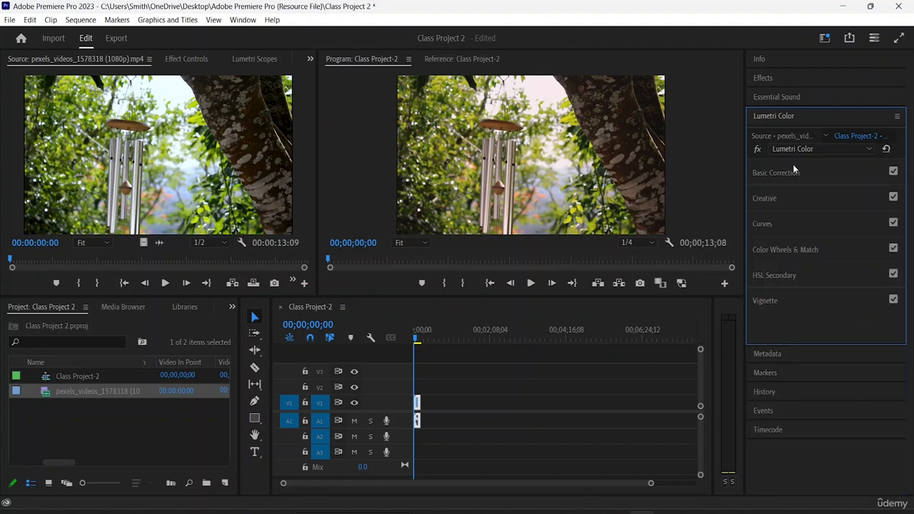
click(766, 198)
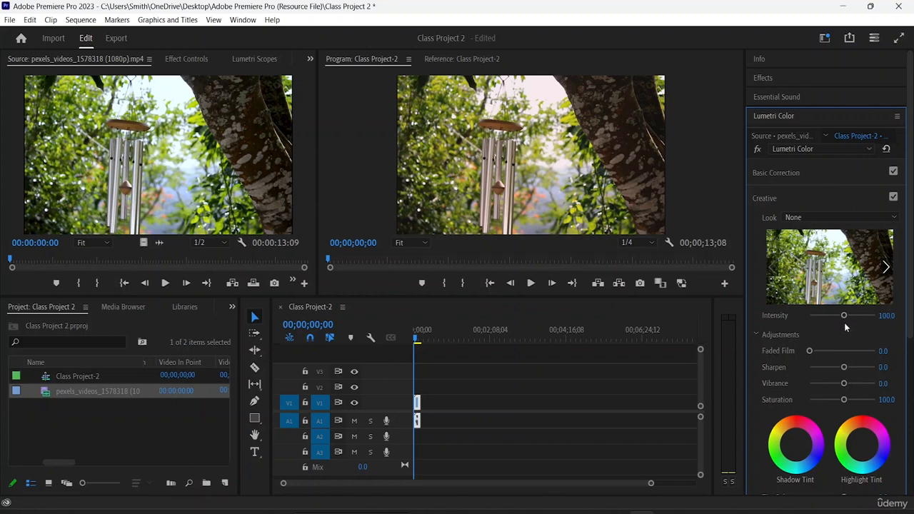
mouse_move(845, 319)
mouse_down()
mouse_move(832, 319)
mouse_move(849, 317)
mouse_up()
drag(810, 350, 842, 366)
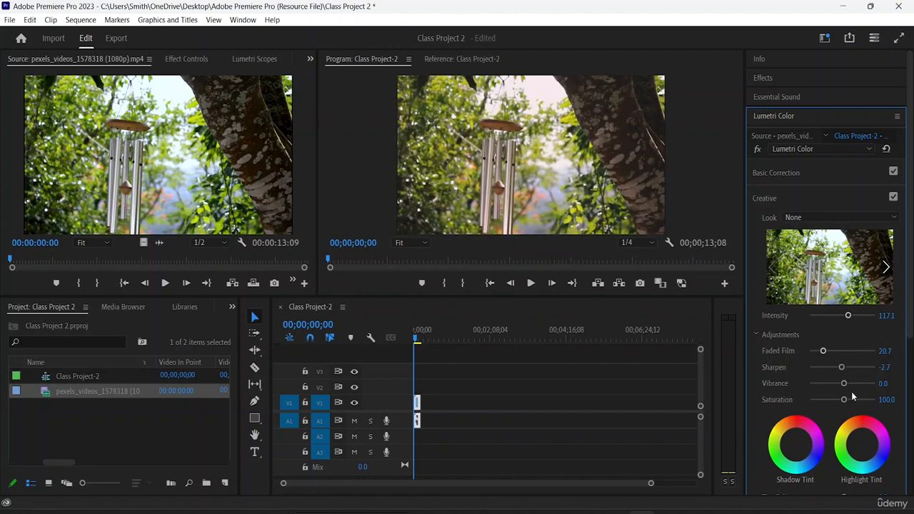
drag(845, 383, 849, 384)
drag(844, 399, 840, 399)
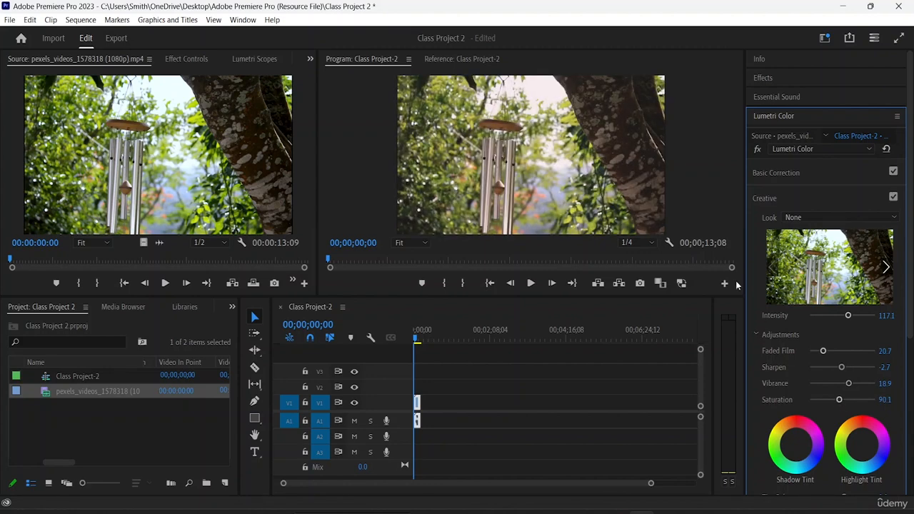
key(space)
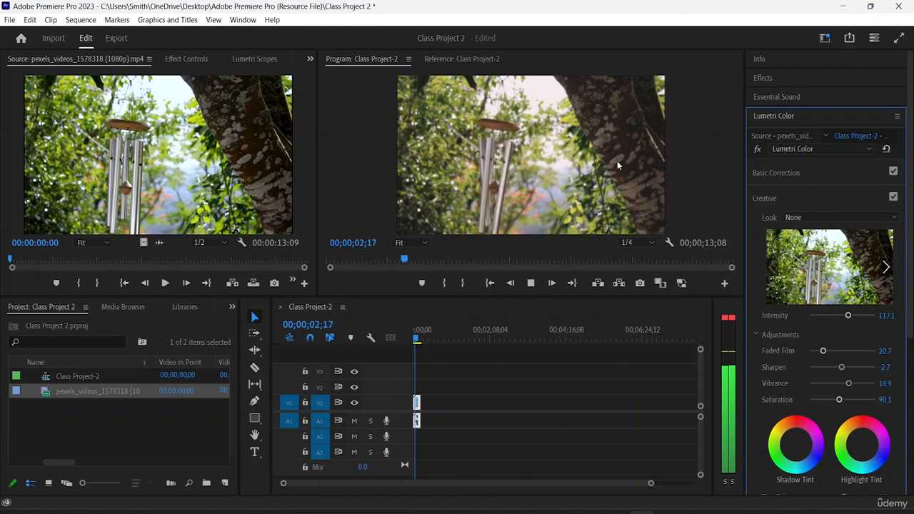
key(space)
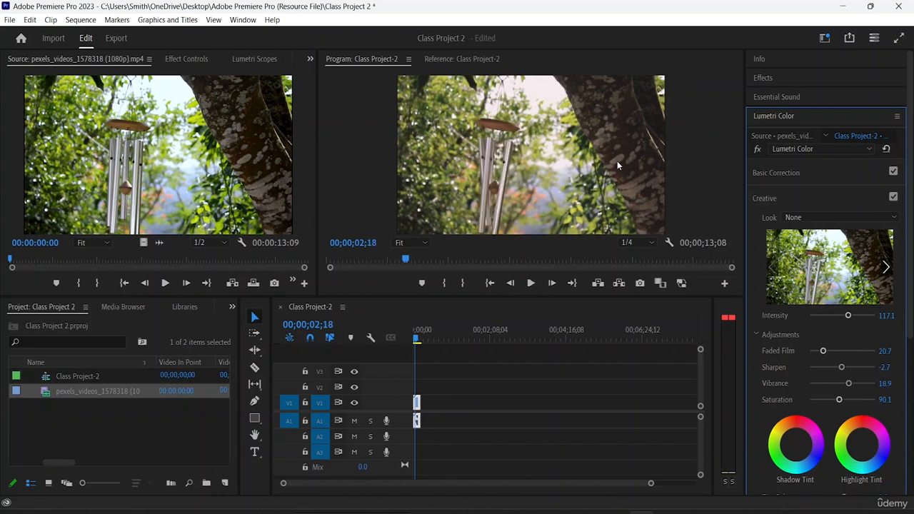